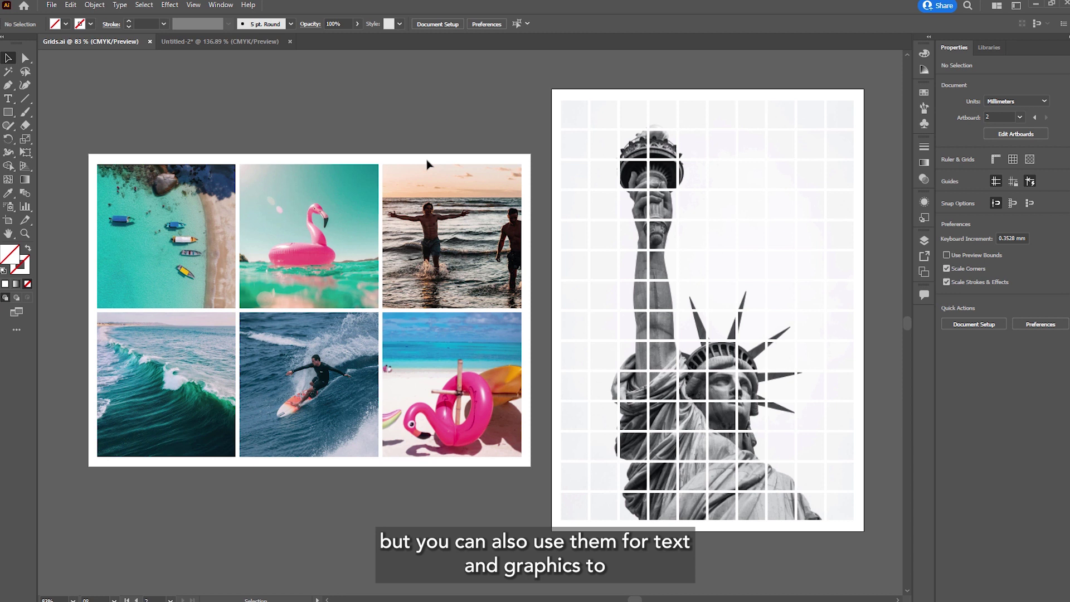
Step: In Untitled-2, draw a rectangle of about 285.887 × 199.297 mm spanning nearly the whole artboard
{"action": "left_click", "coordinate": [201, 43]}
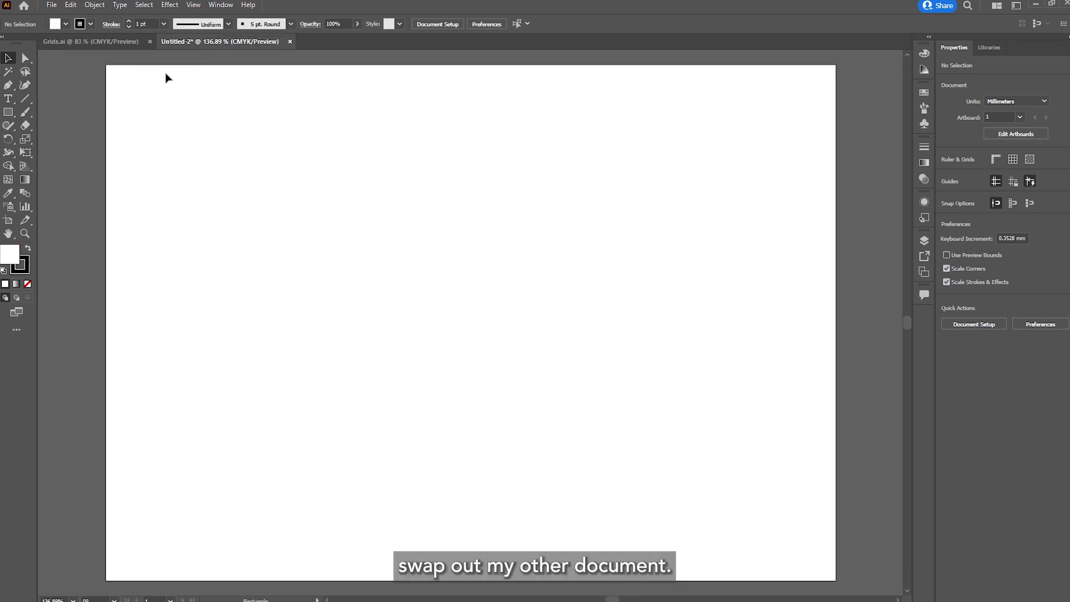
{"action": "left_click", "coordinate": [10, 113]}
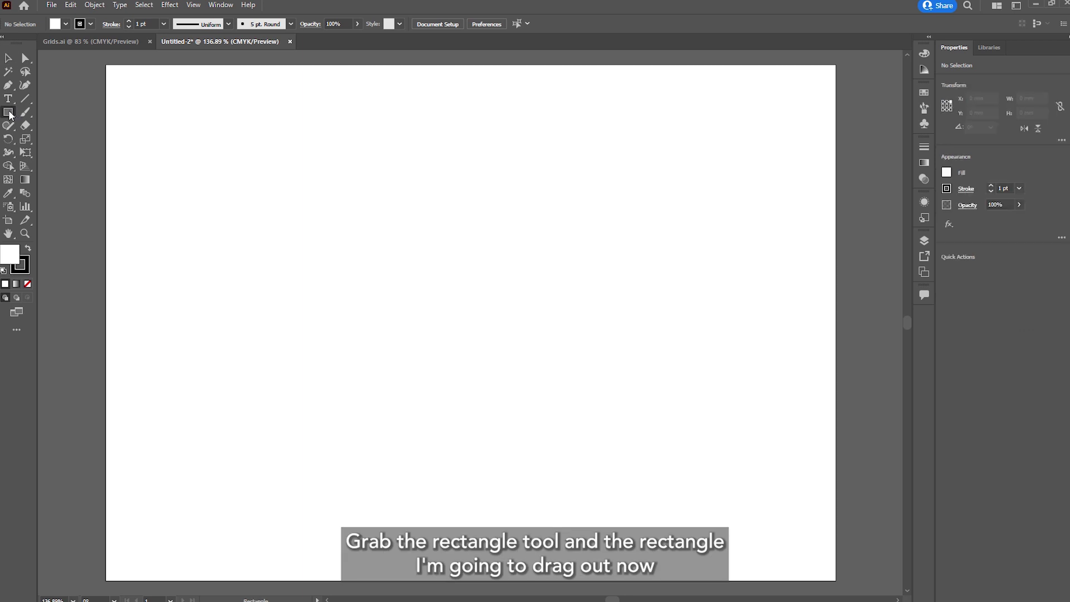
{"action": "left_click_drag", "start_coordinate": [119, 81], "coordinate": [822, 569]}
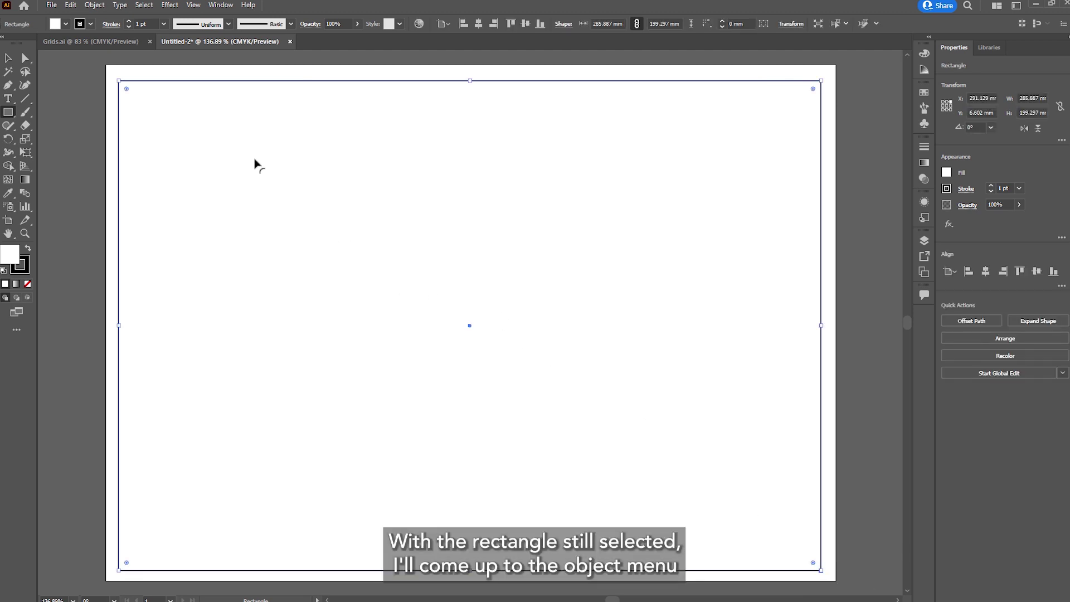
{"action": "left_click", "coordinate": [95, 6]}
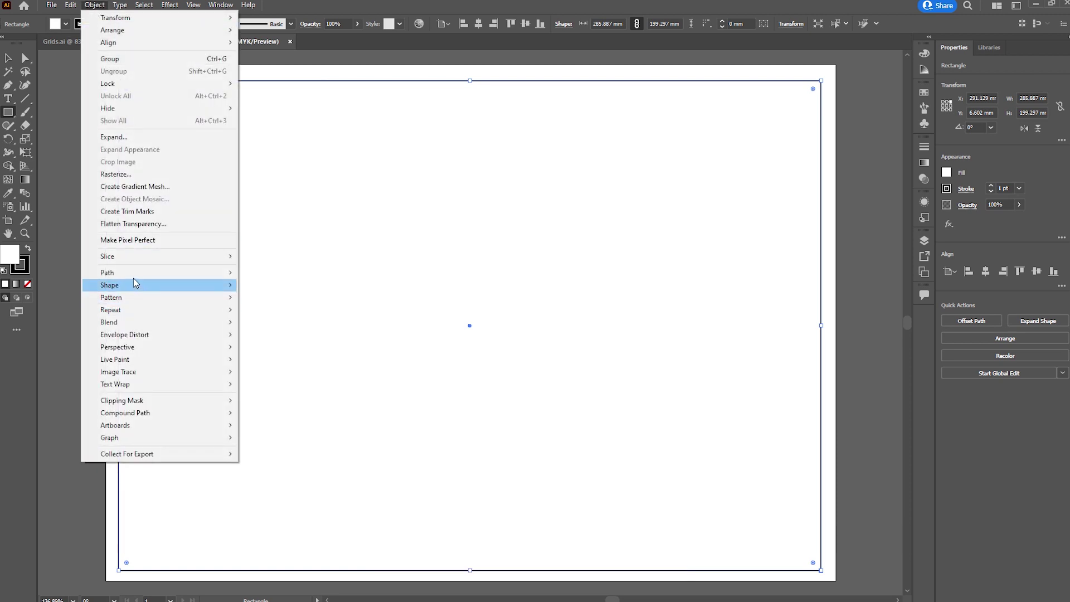
{"action": "mouse_move", "coordinate": [129, 273]}
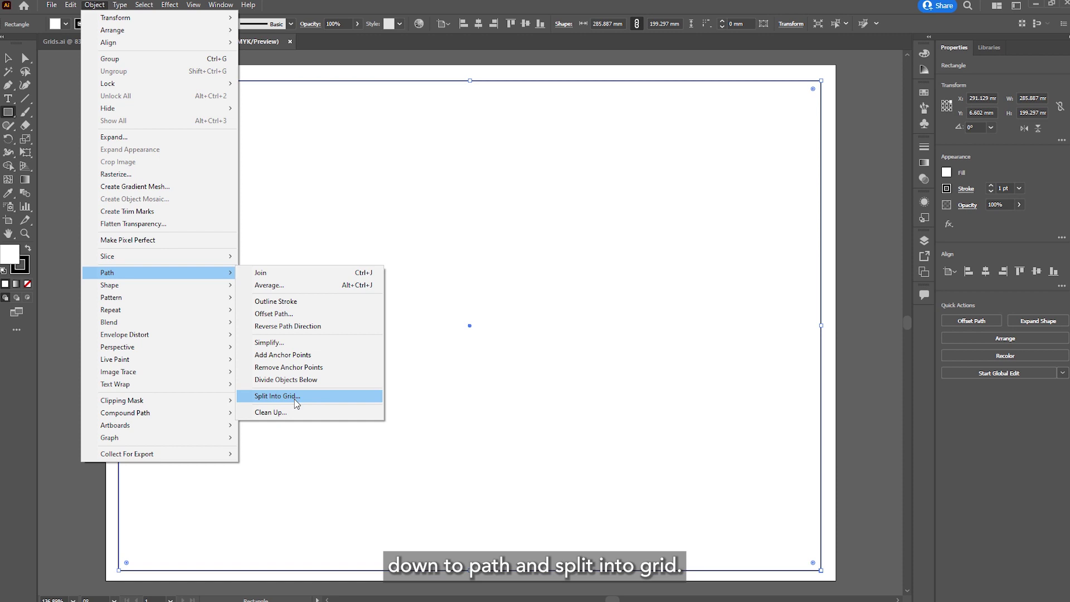
Step: Preview Split Into Grid with 2 rows, 3 columns and 2 mm row and column gutters, guides off
{"action": "left_click", "coordinate": [277, 396]}
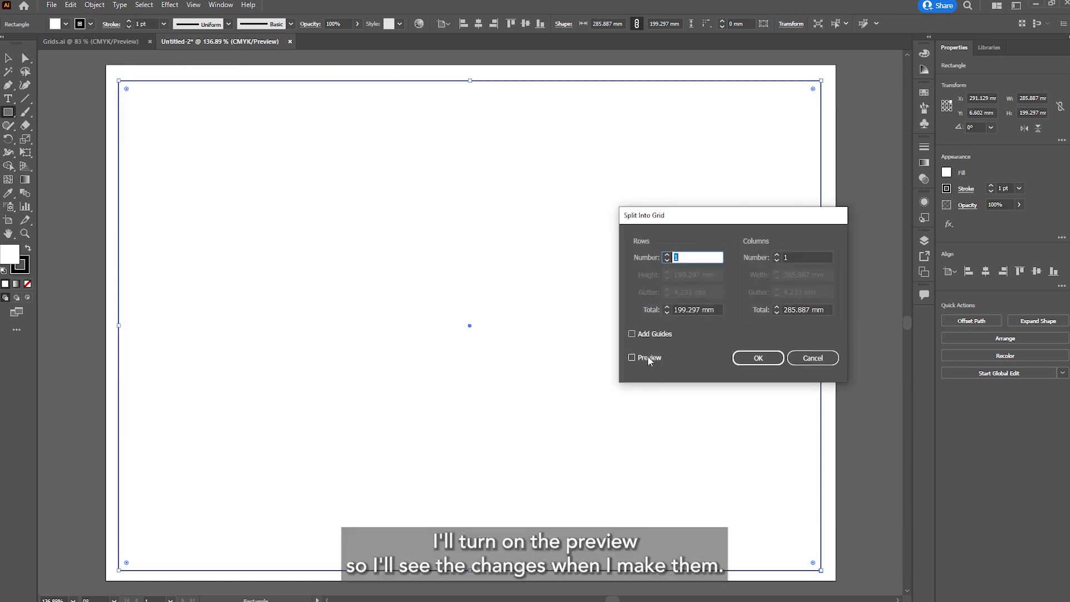
{"action": "left_click", "coordinate": [632, 359]}
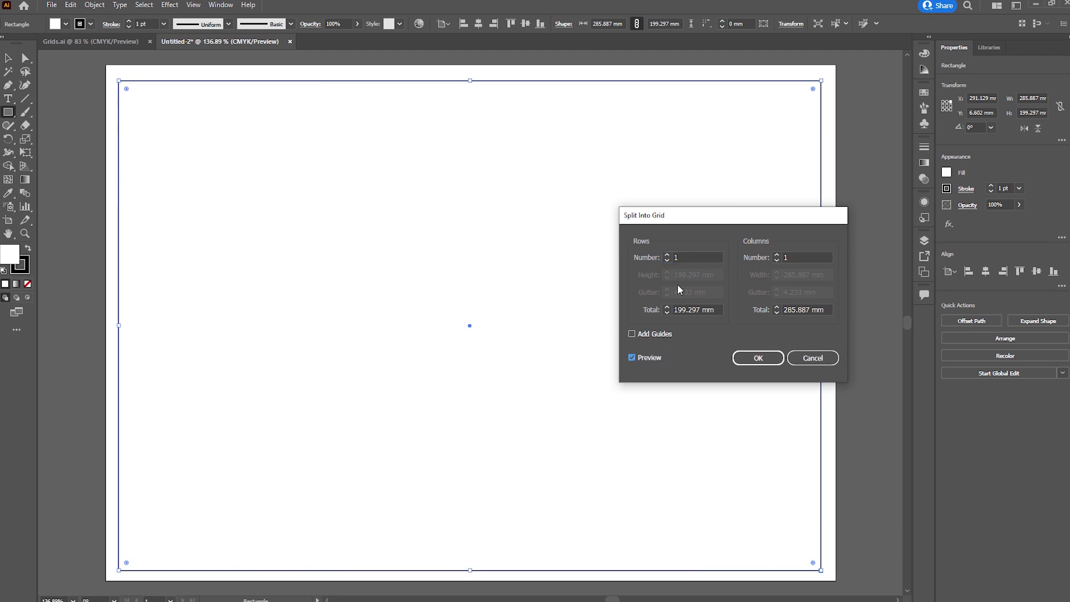
{"action": "left_click", "coordinate": [667, 255]}
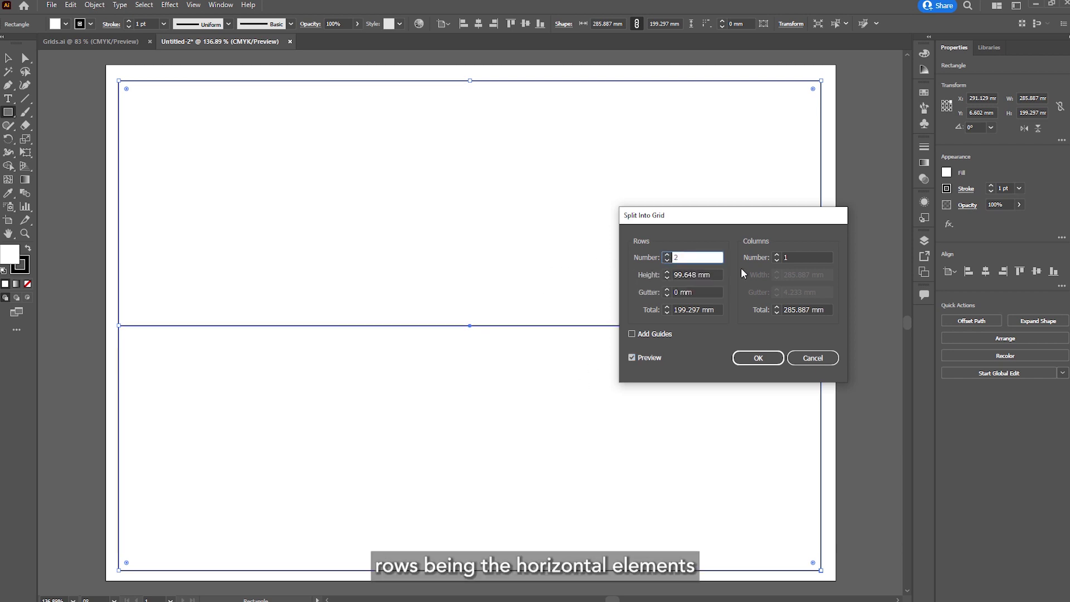
{"action": "left_click", "coordinate": [777, 255]}
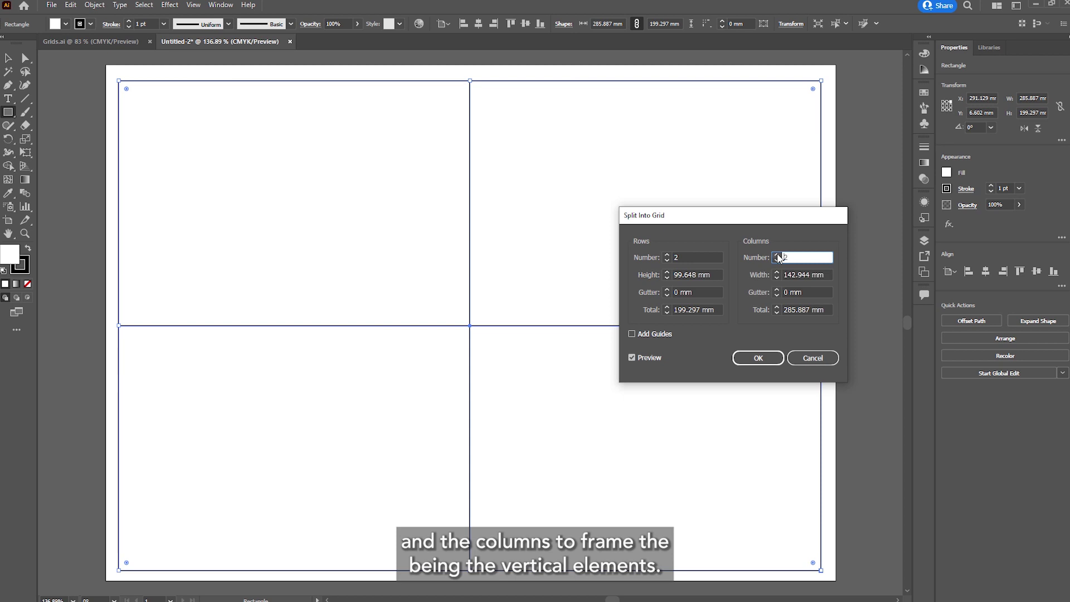
{"action": "left_click", "coordinate": [777, 254]}
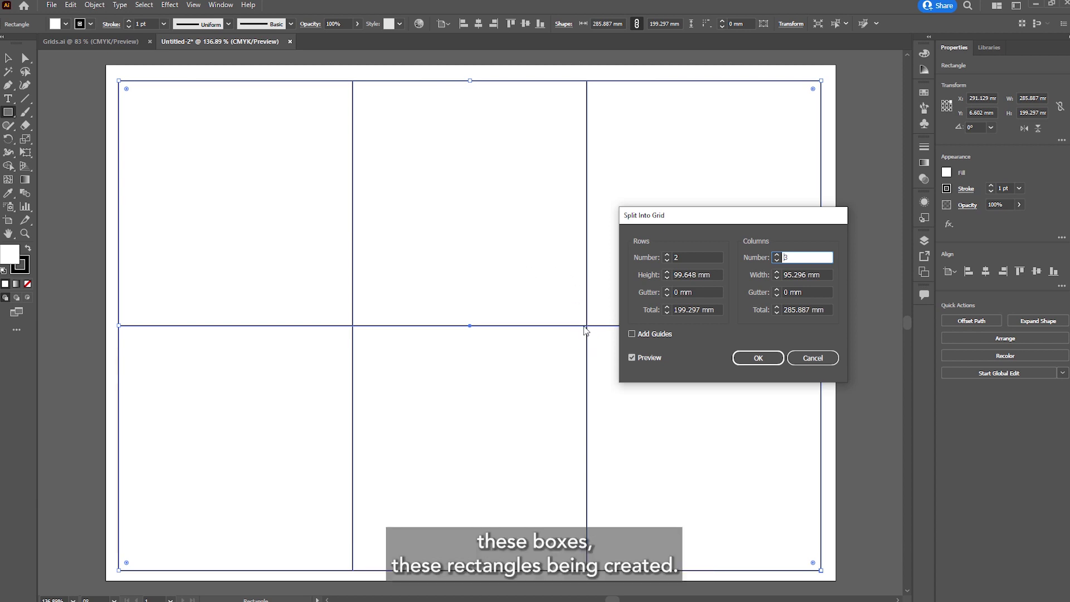
{"action": "left_click", "coordinate": [668, 290]}
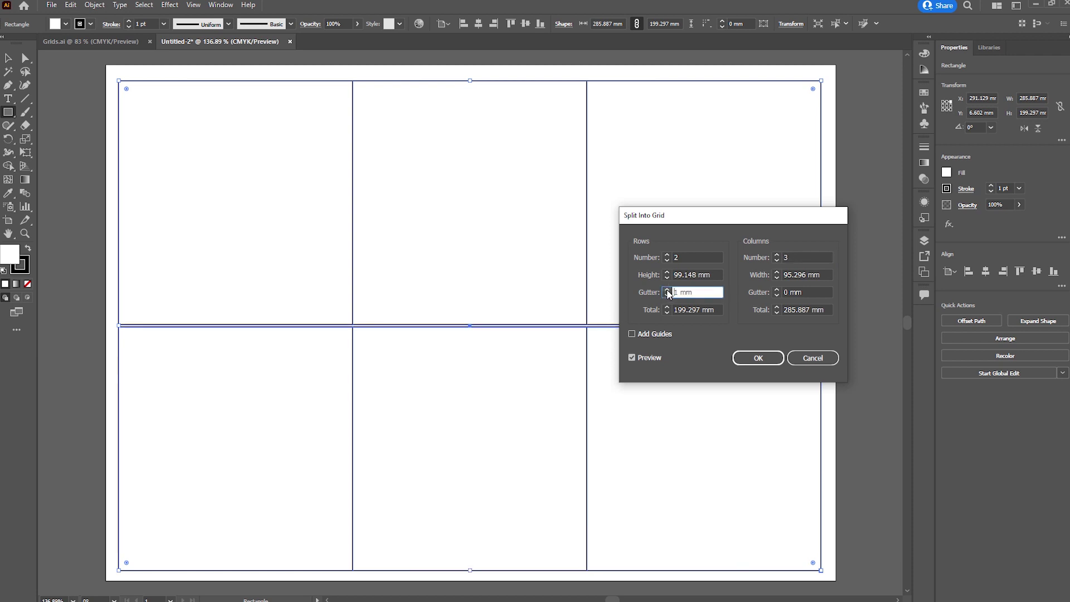
{"action": "left_click", "coordinate": [667, 290]}
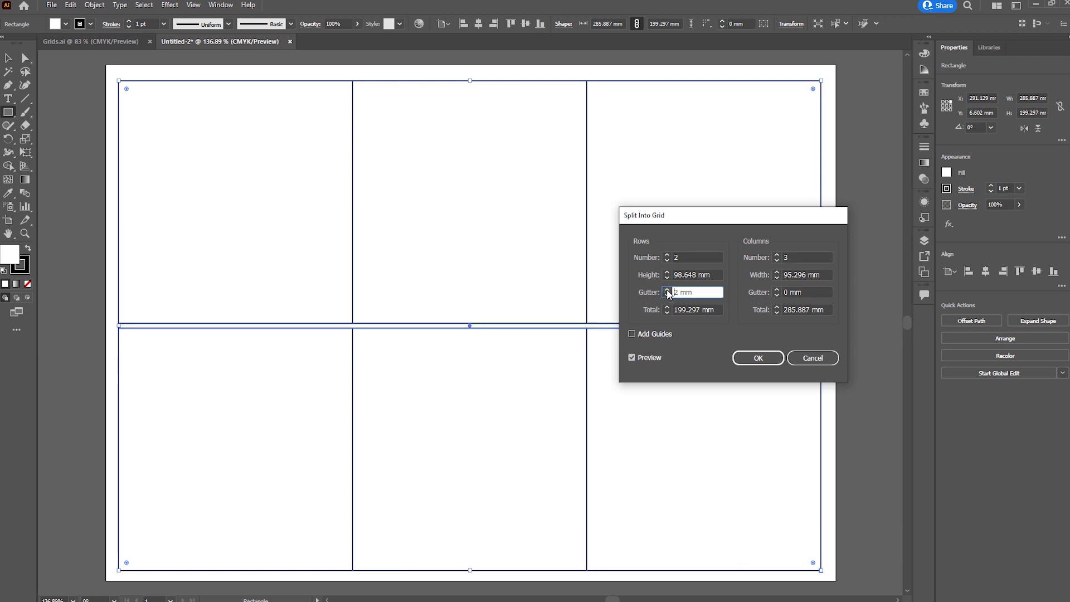
{"action": "left_click", "coordinate": [777, 290]}
{"action": "left_click", "coordinate": [777, 290]}
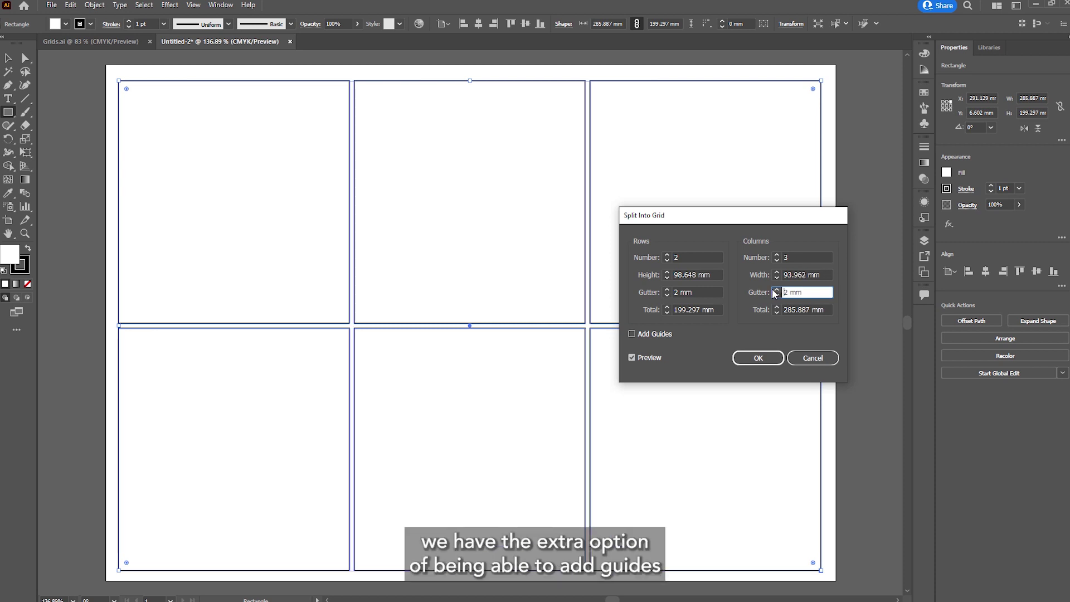
{"action": "left_click", "coordinate": [632, 334]}
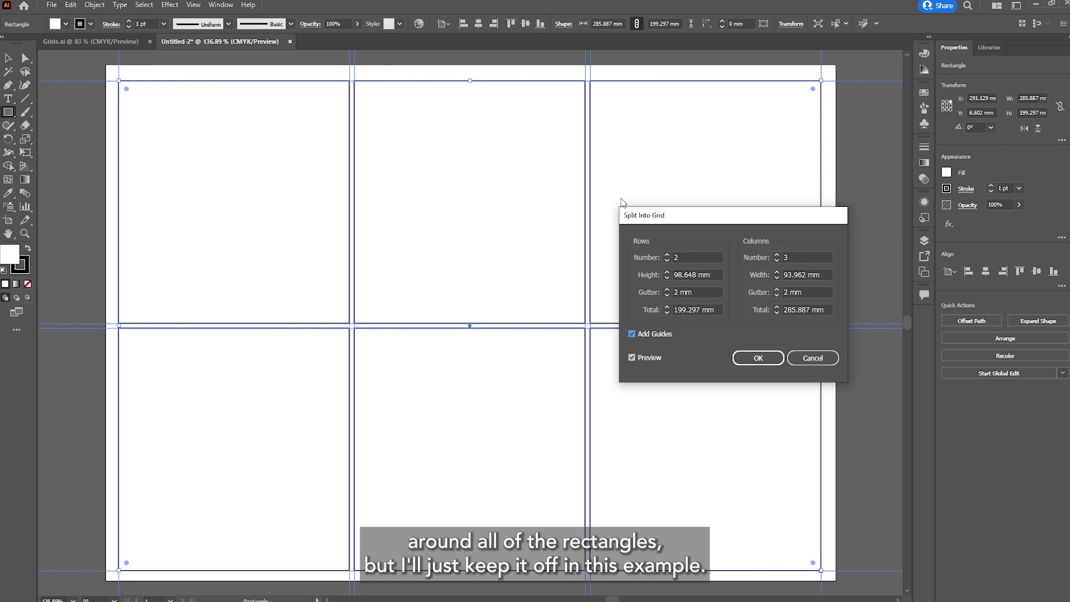
{"action": "left_click", "coordinate": [632, 333]}
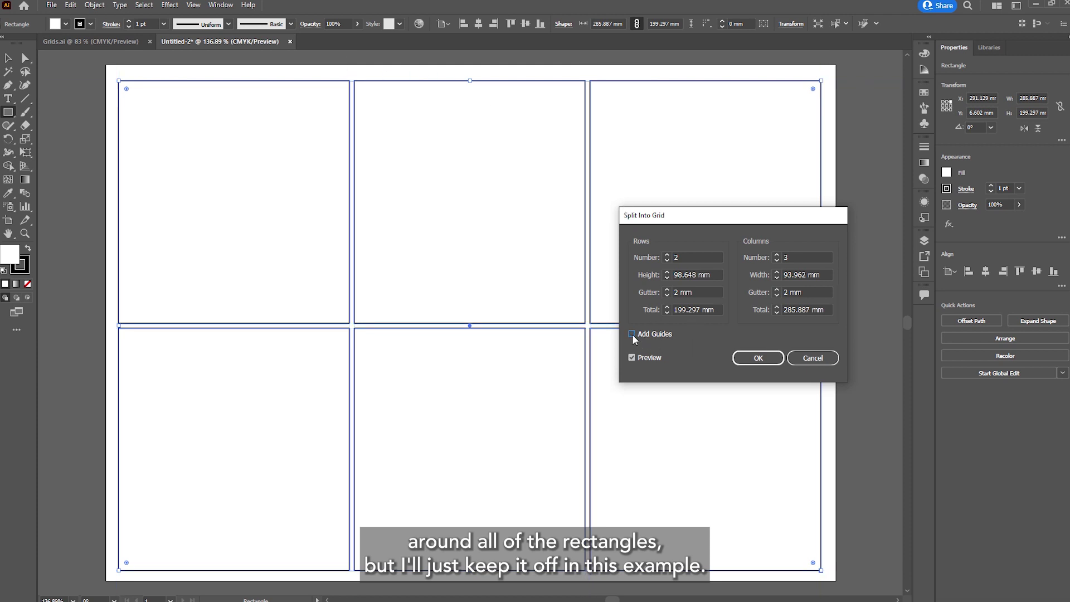
Step: Apply the 2×3 split and load the flamingo beach photo for placing
{"action": "left_click", "coordinate": [759, 359]}
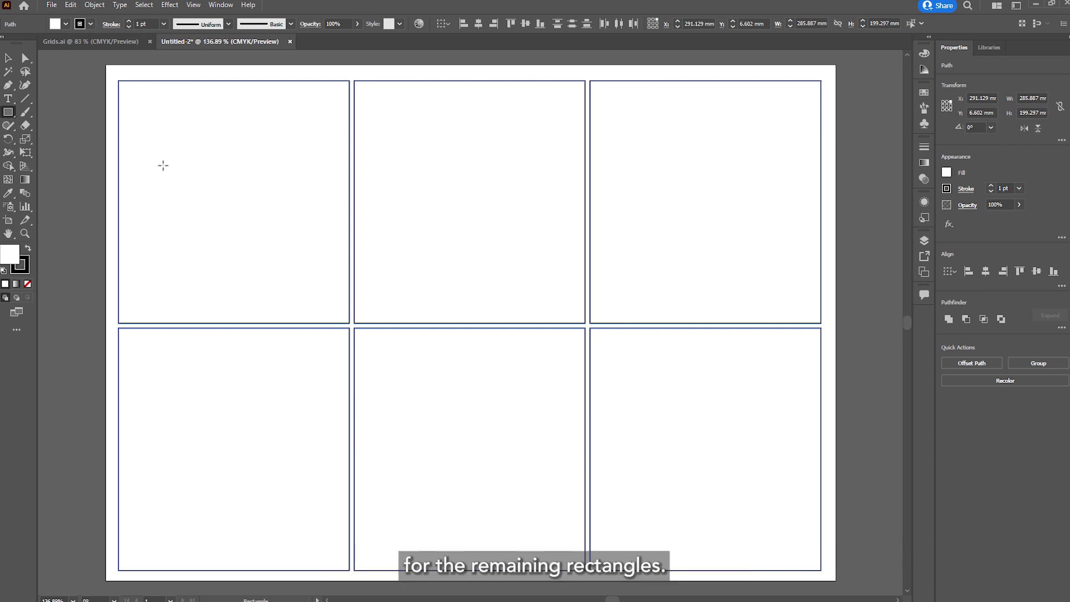
{"action": "left_click", "coordinate": [51, 6]}
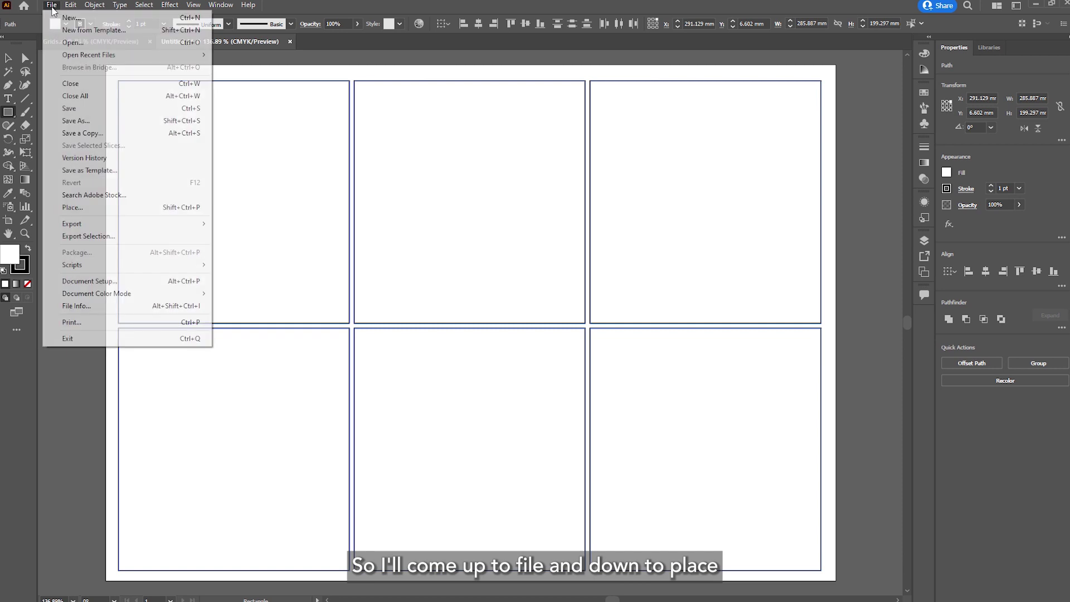
{"action": "left_click", "coordinate": [76, 207]}
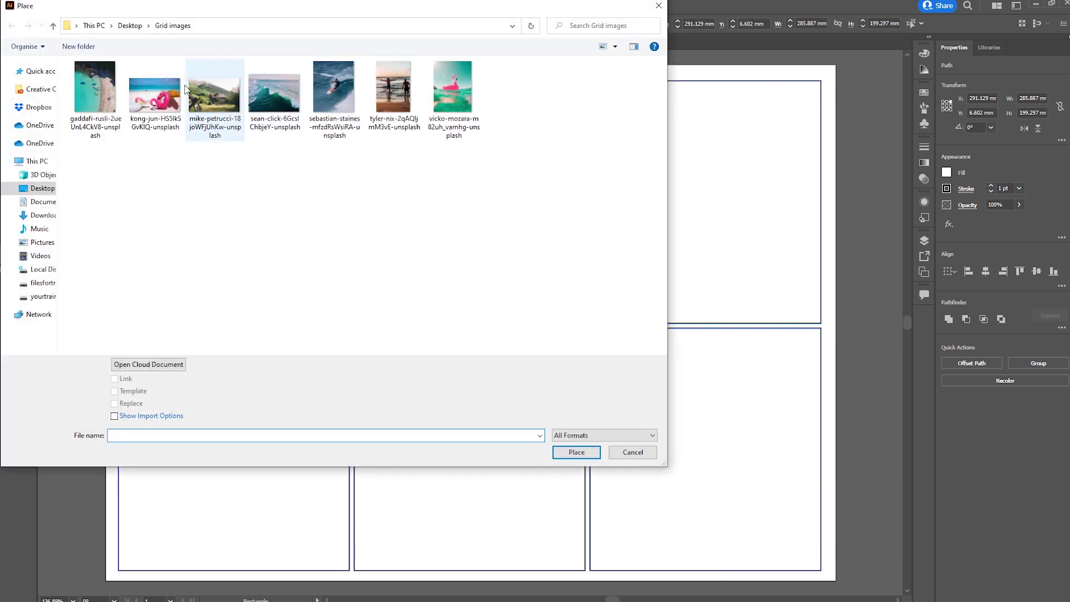
{"action": "left_click", "coordinate": [160, 98]}
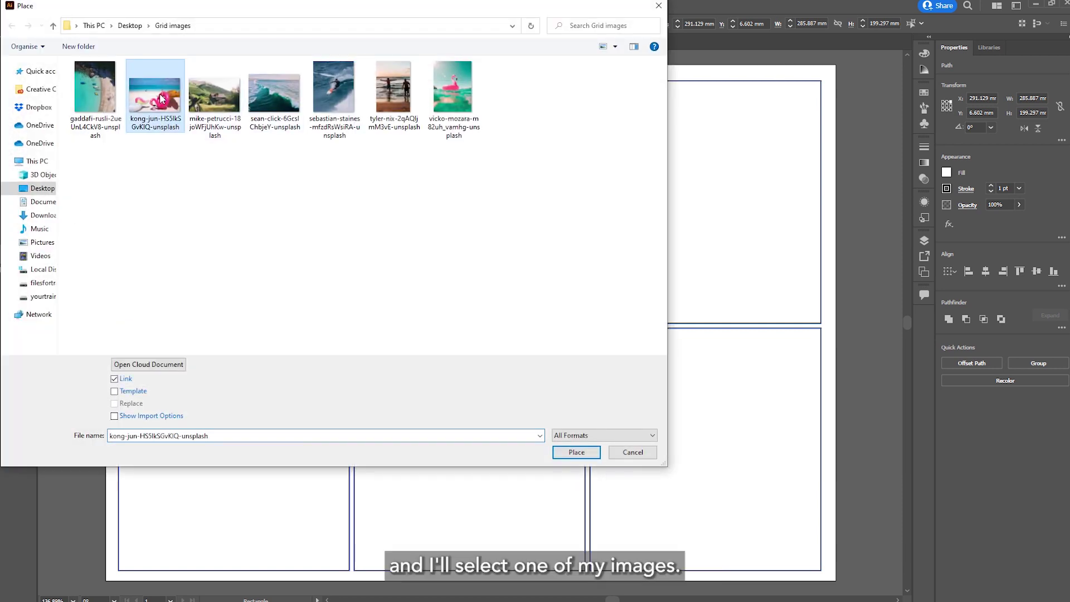
{"action": "left_click", "coordinate": [577, 453]}
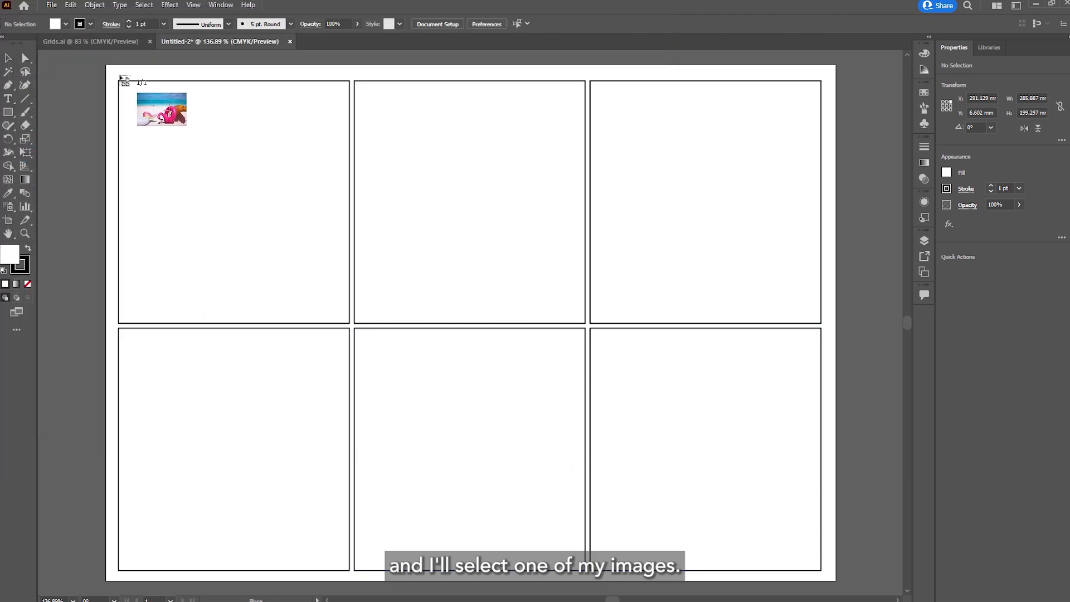
Step: Place the flamingo beach photo at 160.686 × 107.124 mm and move it over the top-left frame
{"action": "left_click_drag", "start_coordinate": [93, 60], "coordinate": [509, 324]}
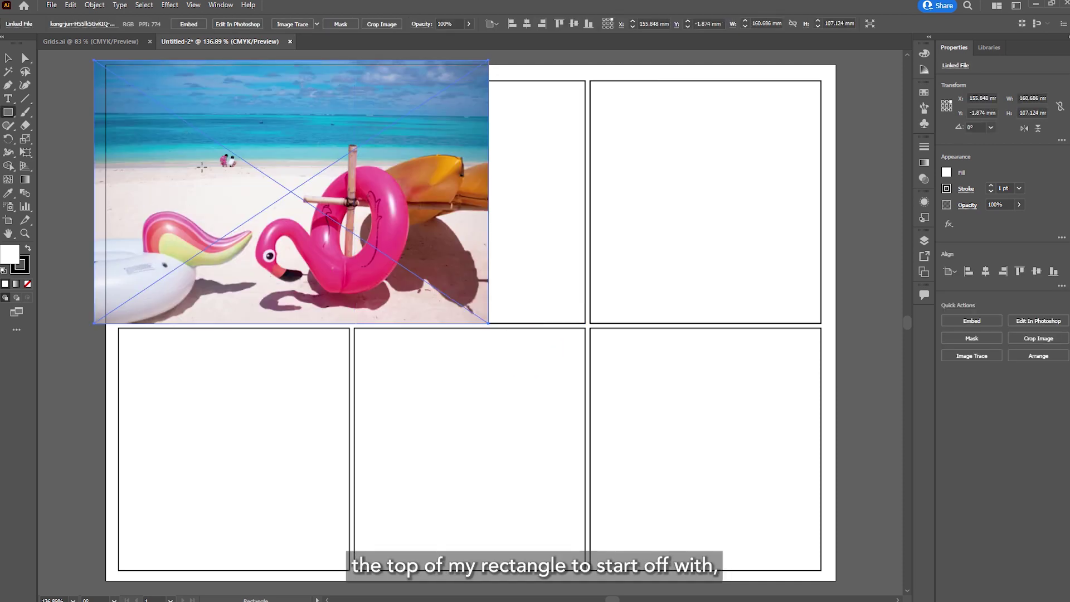
{"action": "left_click", "coordinate": [8, 57]}
{"action": "left_click_drag", "start_coordinate": [198, 106], "coordinate": [67, 96]}
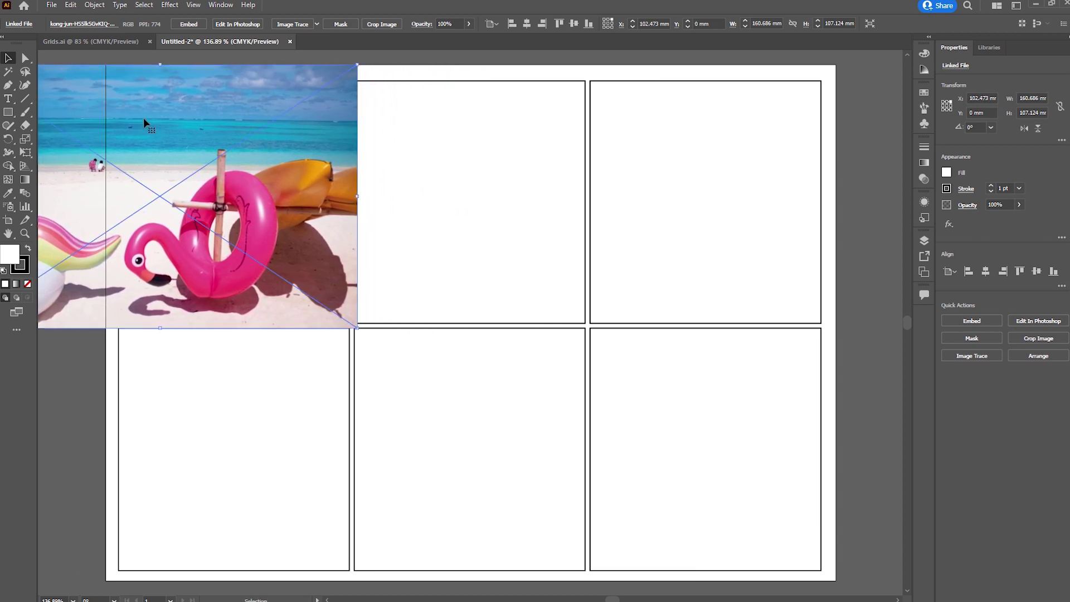
Step: Send the flamingo photo to the back and clip it inside the top-left frame
{"action": "right_click", "coordinate": [177, 130]}
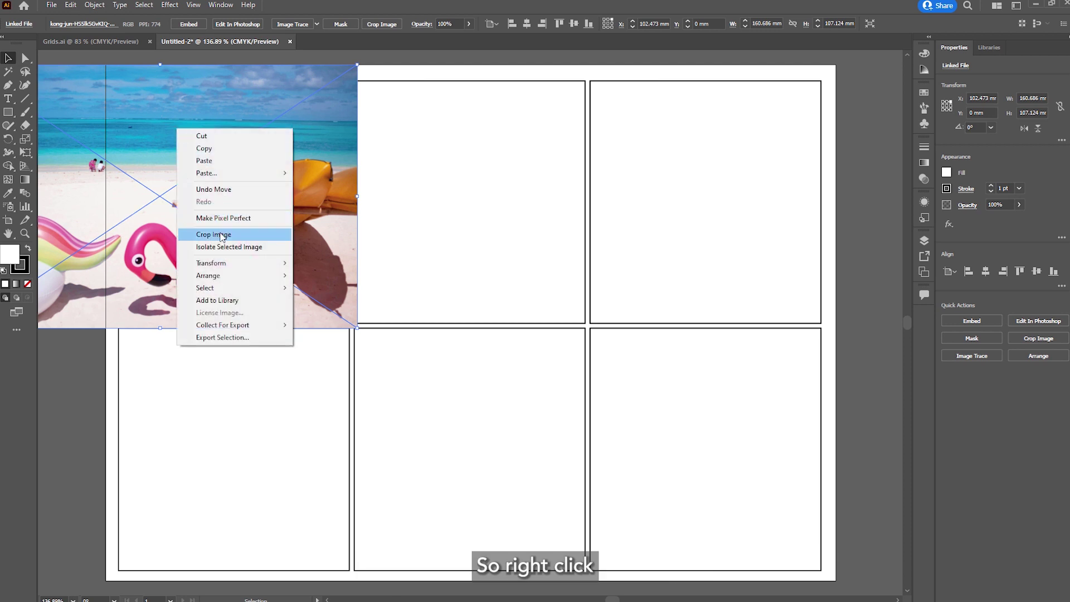
{"action": "mouse_move", "coordinate": [219, 278]}
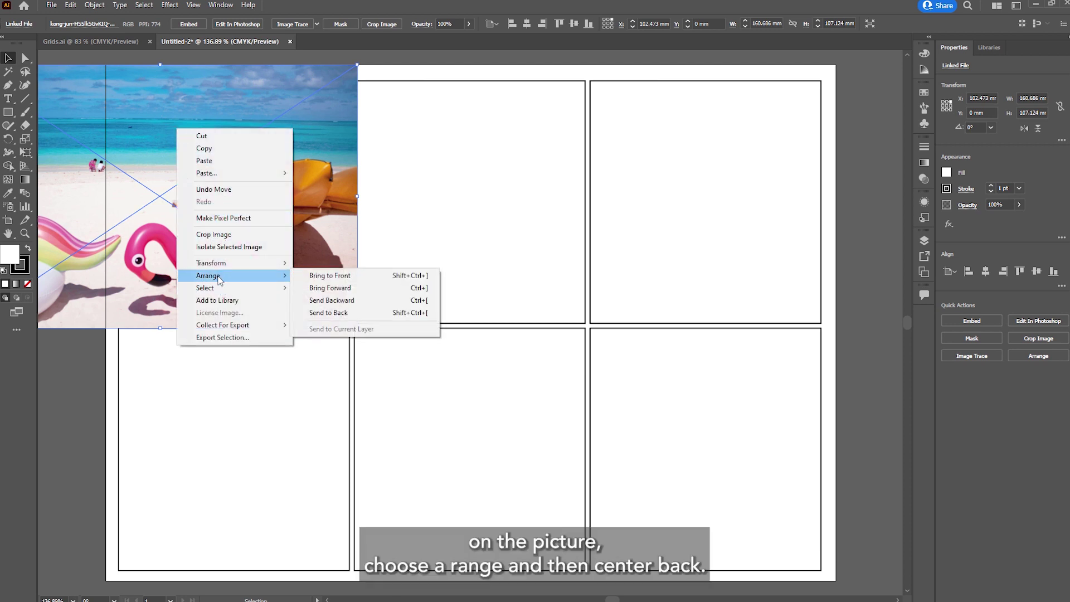
{"action": "left_click", "coordinate": [329, 314]}
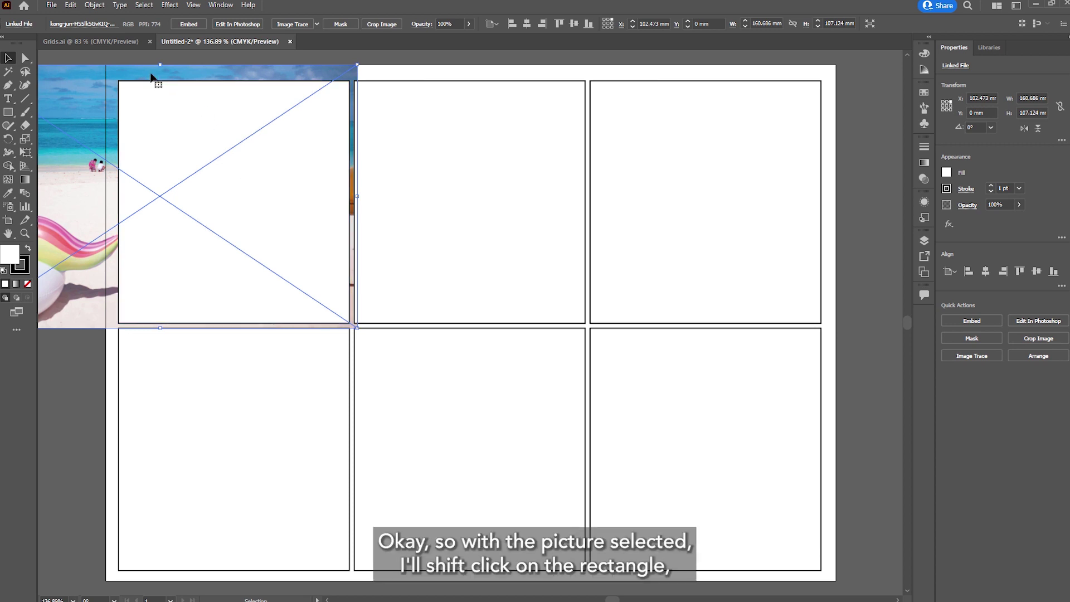
{"action": "left_click", "coordinate": [154, 105], "text": "shift"}
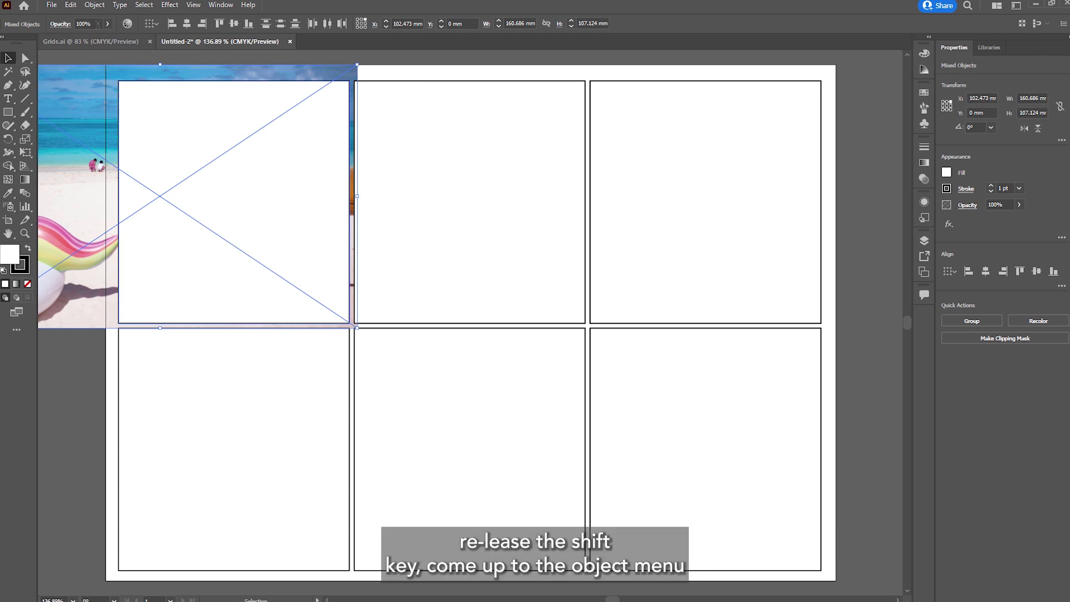
{"action": "left_click", "coordinate": [92, 6]}
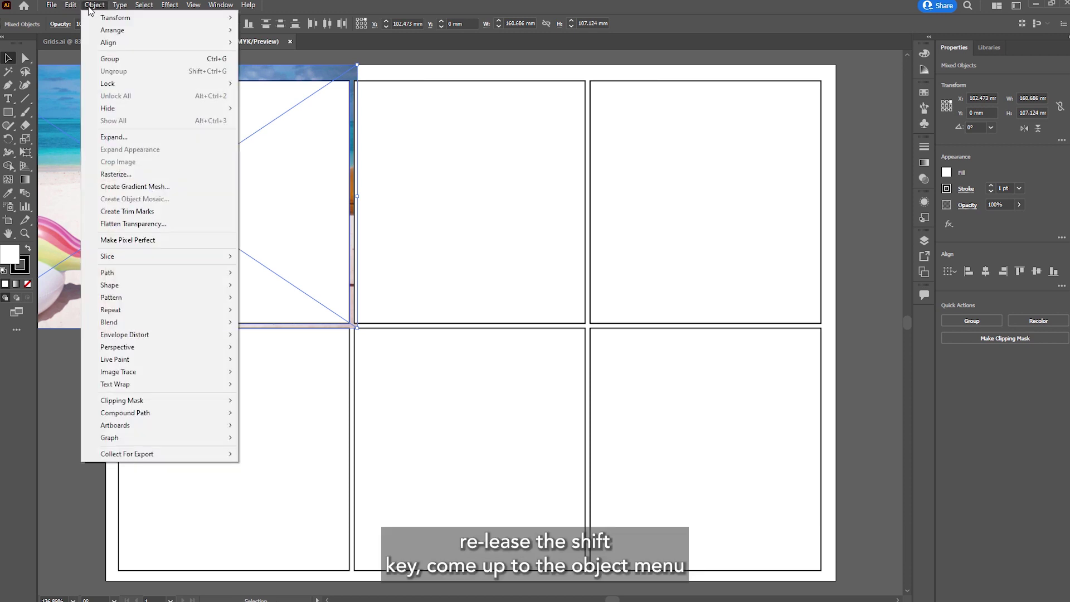
{"action": "mouse_move", "coordinate": [120, 403]}
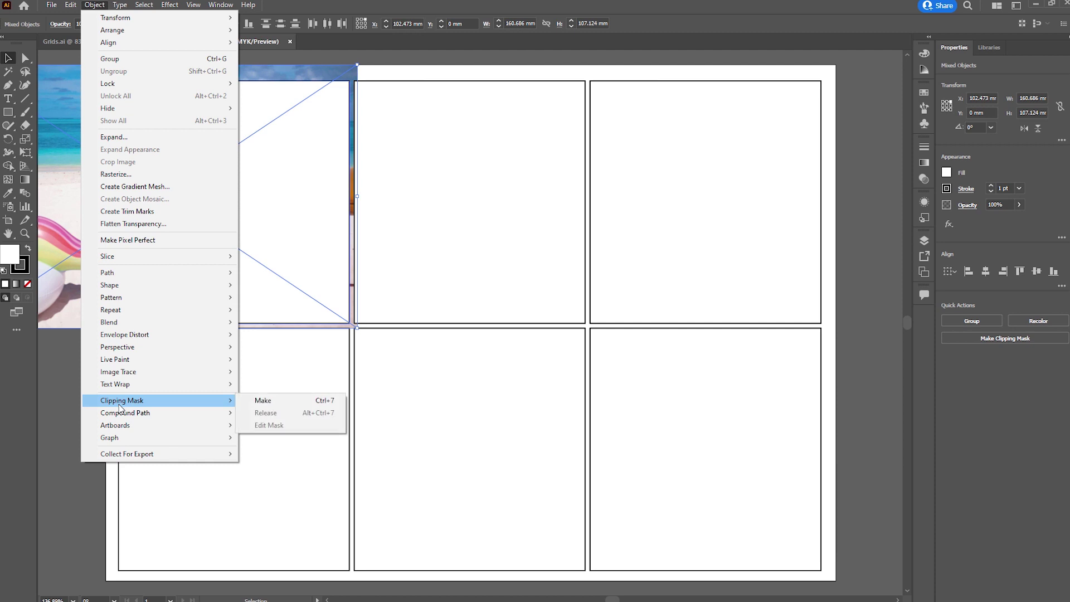
{"action": "left_click", "coordinate": [263, 402]}
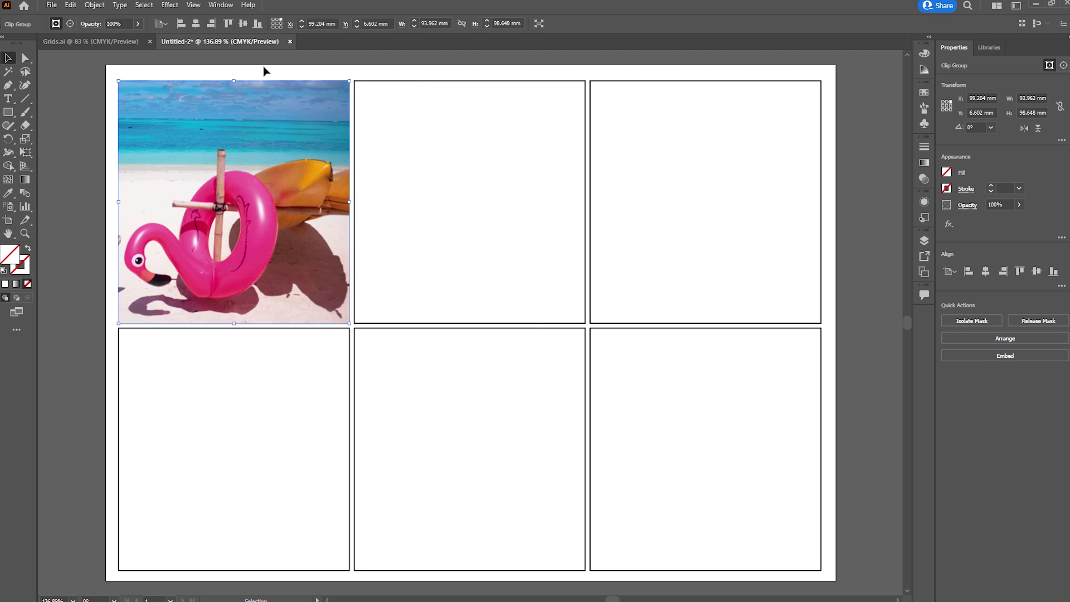
Step: Place the aerial beach image and clip it into the top-middle frame
{"action": "left_click", "coordinate": [51, 4]}
{"action": "left_click", "coordinate": [73, 207]}
{"action": "left_click", "coordinate": [580, 450]}
{"action": "left_click_drag", "start_coordinate": [560, 315], "coordinate": [601, 385]}
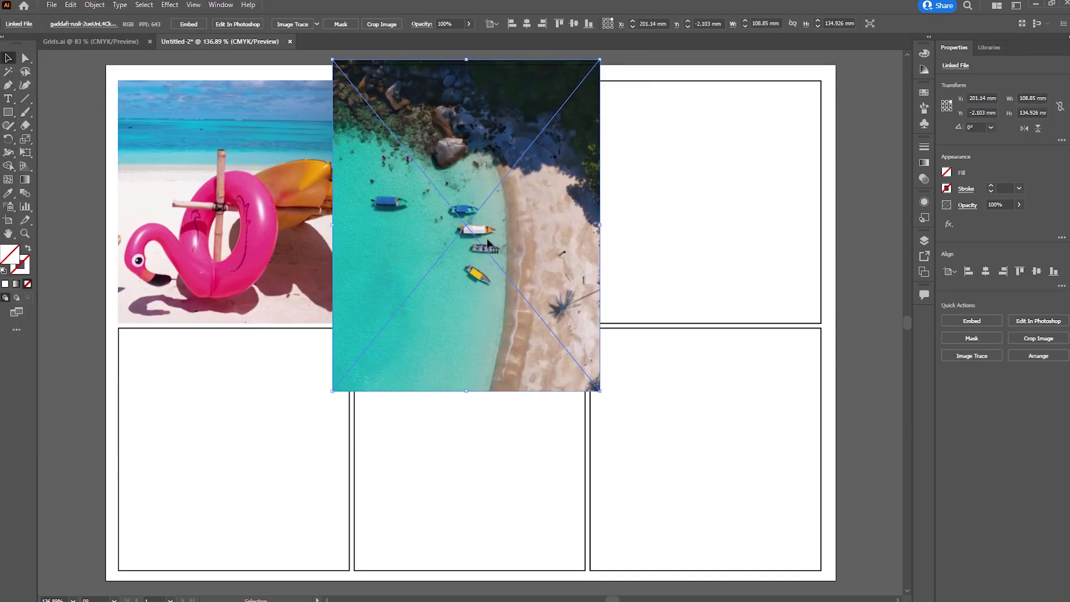
{"action": "left_click", "coordinate": [455, 160], "text": "shift"}
{"action": "key", "text": "ctrl+7"}
Step: Place the wave image over the top-right frame and the surfer image on the artboard
{"action": "left_click", "coordinate": [51, 4]}
{"action": "left_click", "coordinate": [73, 208]}
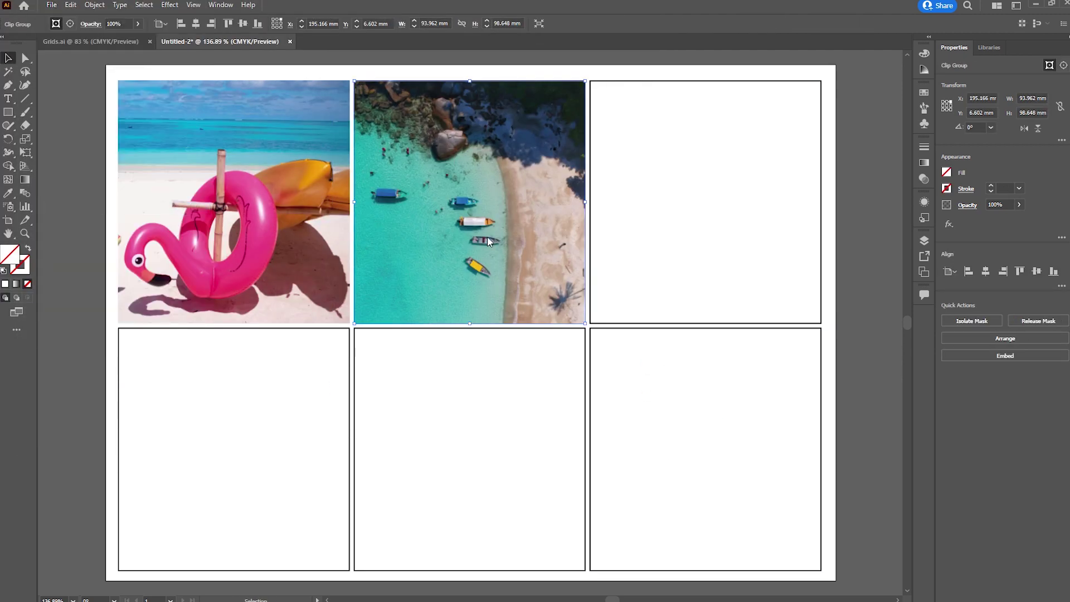
{"action": "left_click", "coordinate": [335, 95]}
{"action": "left_click", "coordinate": [275, 95], "text": "shift"}
{"action": "left_click", "coordinate": [576, 450]}
{"action": "left_click_drag", "start_coordinate": [571, 68], "coordinate": [888, 325]}
{"action": "left_click", "coordinate": [72, 455]}
{"action": "scroll", "coordinate": [395, 260], "scroll_direction": "down", "scroll_amount": 8}
{"action": "left_click_drag", "start_coordinate": [394, 261], "coordinate": [418, 441]}
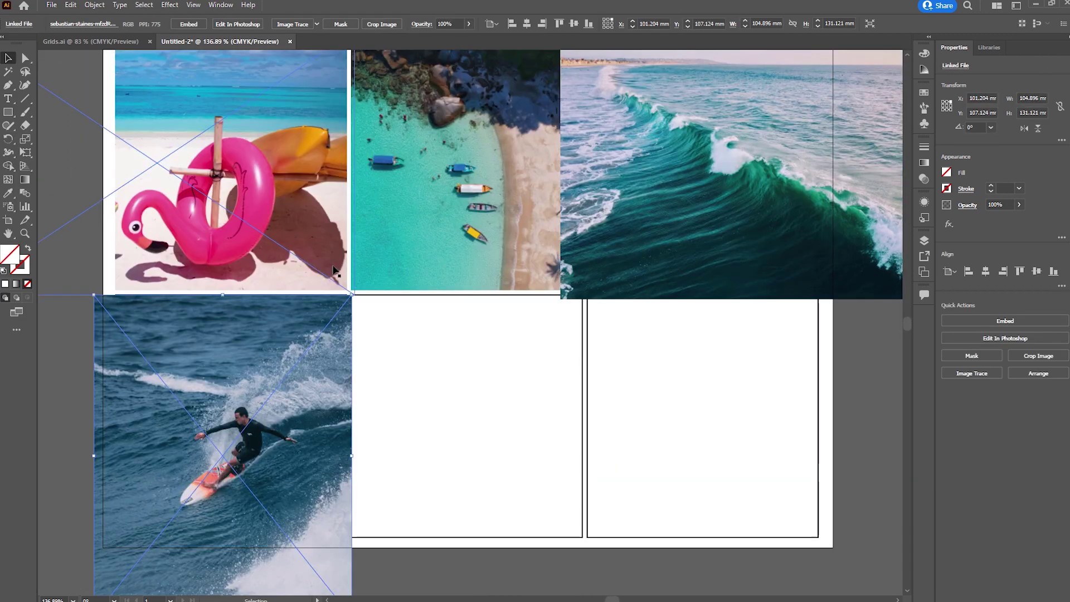
Step: Send the new images back, clipping the surfer into the bottom-left frame and the wave into the top-right
{"action": "left_click", "coordinate": [660, 111]}
{"action": "key", "text": "ctrl+shift+bracketleft"}
{"action": "left_click_drag", "start_coordinate": [96, 365], "coordinate": [106, 360]}
{"action": "key", "text": "ctrl+7"}
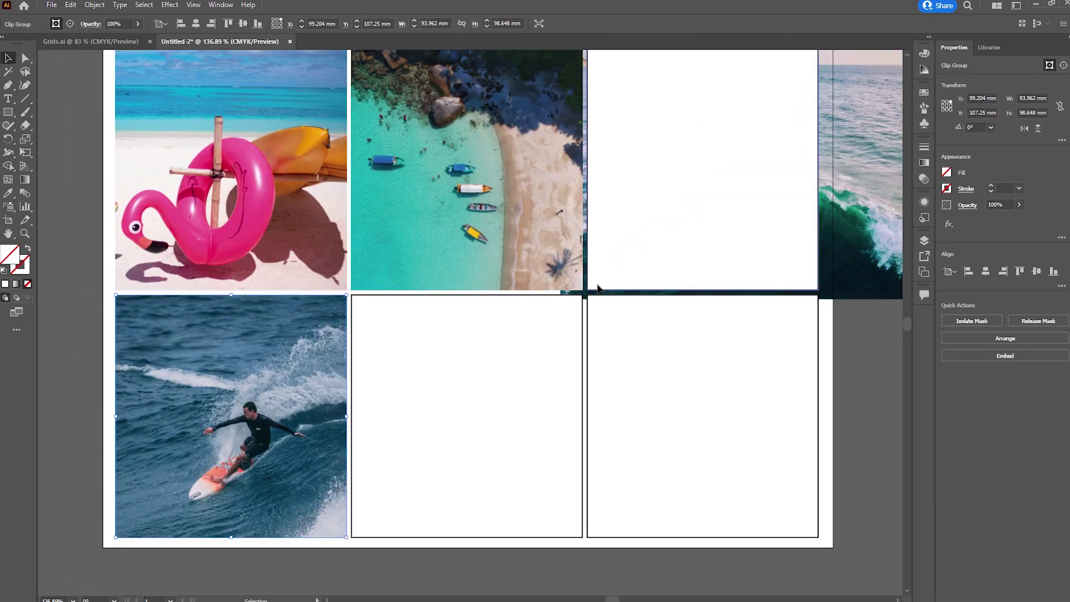
{"action": "left_click", "coordinate": [767, 203]}
{"action": "key", "text": "ctrl+7"}
Step: Place the sunset swimmers image and the floating flamingo image over the bottom-right frame
{"action": "key", "text": "ctrl+shift+p"}
{"action": "left_click", "coordinate": [394, 86]}
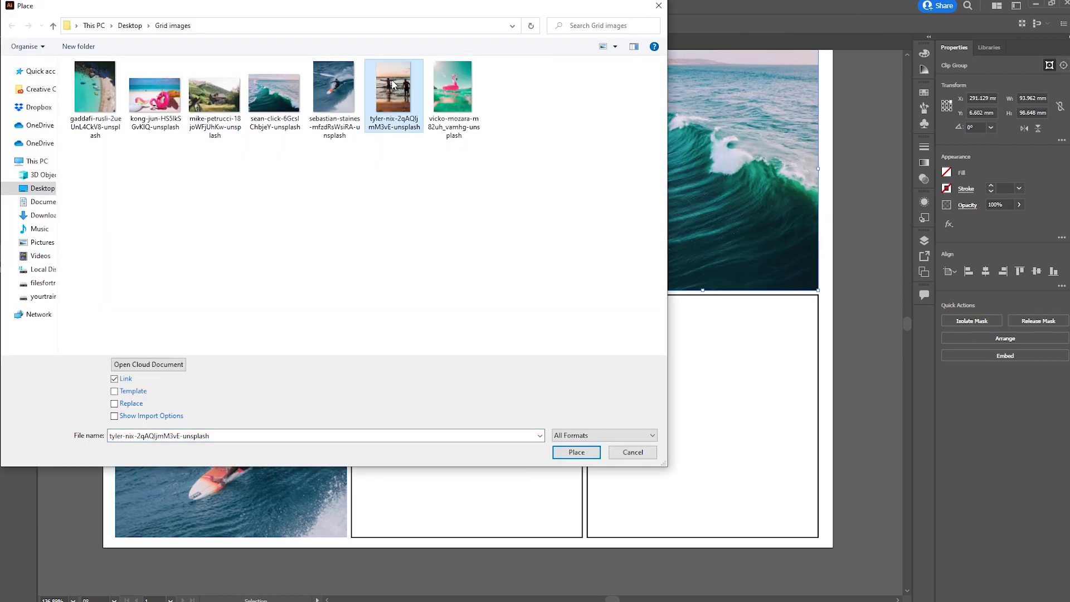
{"action": "left_click", "coordinate": [452, 87], "text": "ctrl"}
{"action": "left_click", "coordinate": [576, 453]}
{"action": "left_click", "coordinate": [305, 141]}
{"action": "left_click_drag", "start_coordinate": [262, 141], "coordinate": [300, 190]}
{"action": "key", "text": "ctrl+z"}
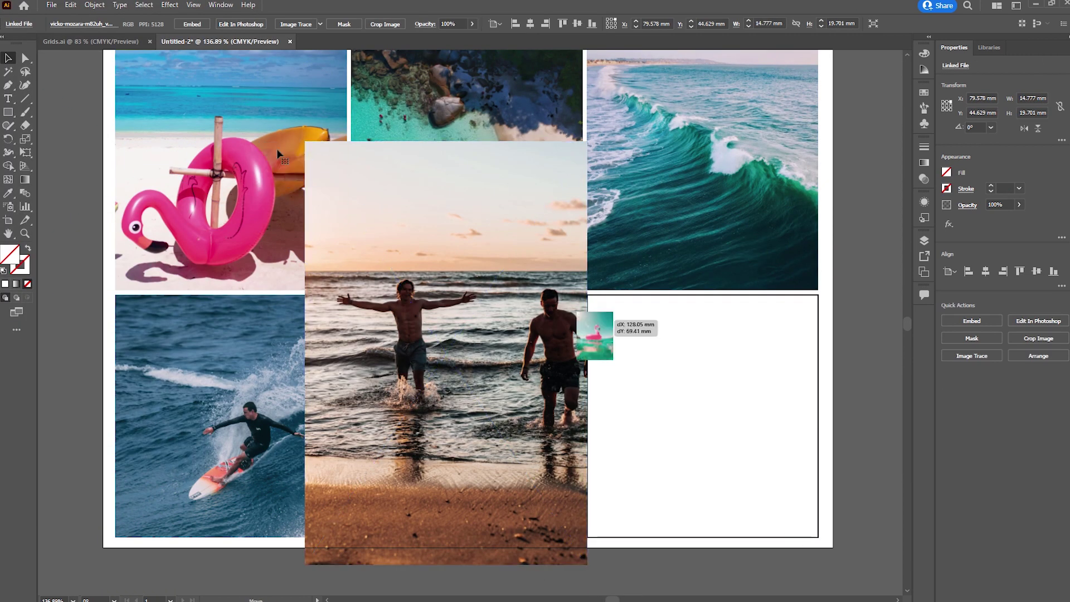
{"action": "left_click_drag", "start_coordinate": [579, 263], "coordinate": [823, 282]}
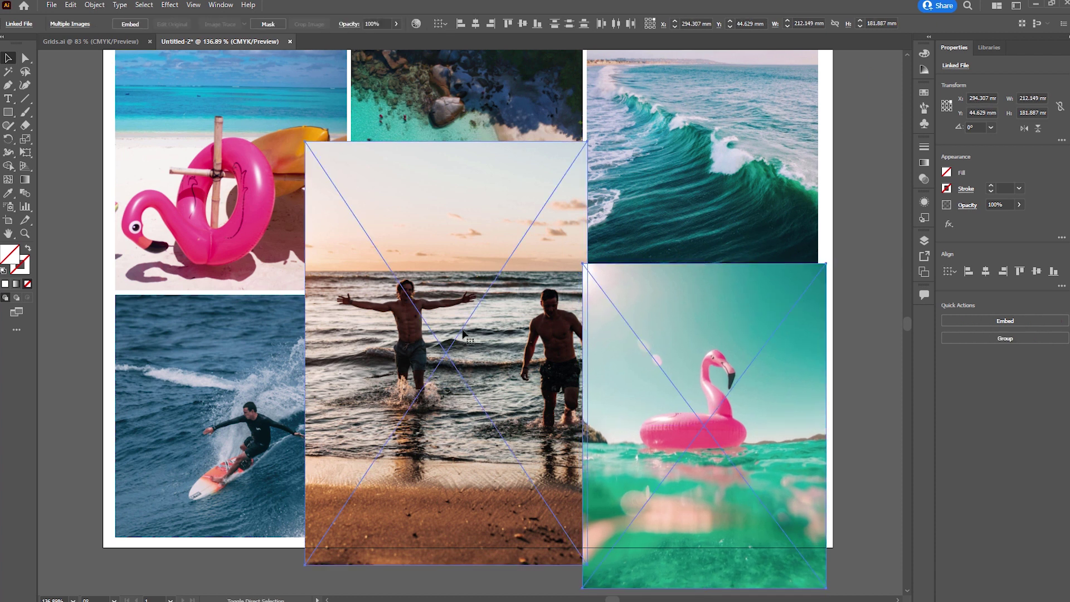
Step: Clip the sunset swimmers image into the bottom-middle frame and shift the photo down inside it
{"action": "left_click", "coordinate": [386, 560], "text": "shift"}
{"action": "key", "text": "ctrl+shift+bracketleft"}
{"action": "left_click", "coordinate": [397, 522], "text": "shift"}
{"action": "key", "text": "ctrl+7"}
{"action": "double_click", "coordinate": [434, 442]}
{"action": "left_click_drag", "start_coordinate": [433, 441], "coordinate": [436, 515]}
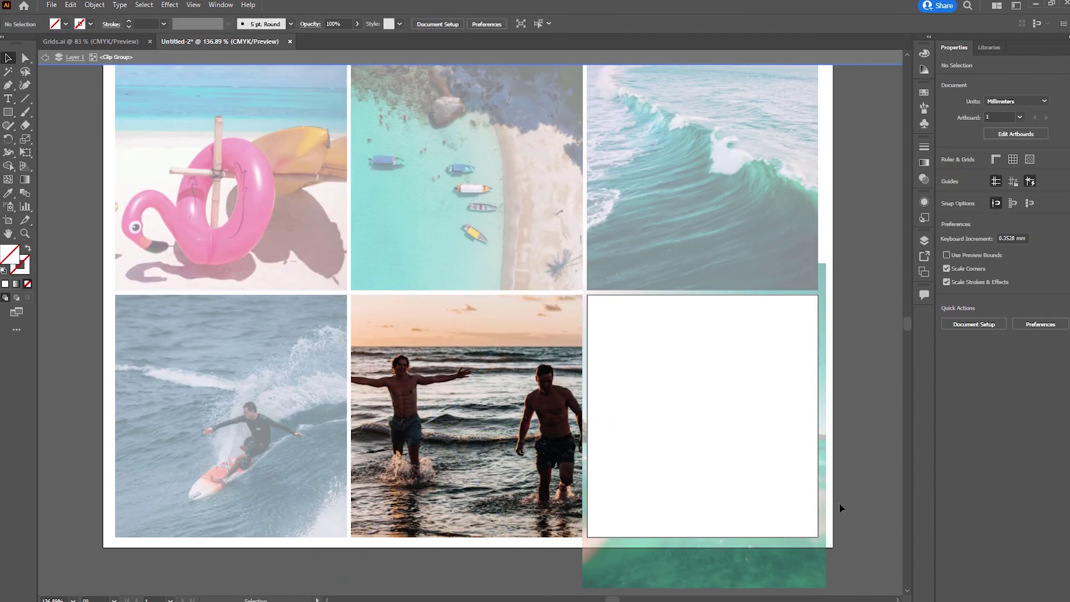
{"action": "double_click", "coordinate": [839, 506]}
Step: Clip the floating flamingo image into the bottom-right frame
{"action": "left_click", "coordinate": [731, 476]}
{"action": "left_click", "coordinate": [824, 477], "text": "shift"}
{"action": "key", "text": "ctrl+7"}
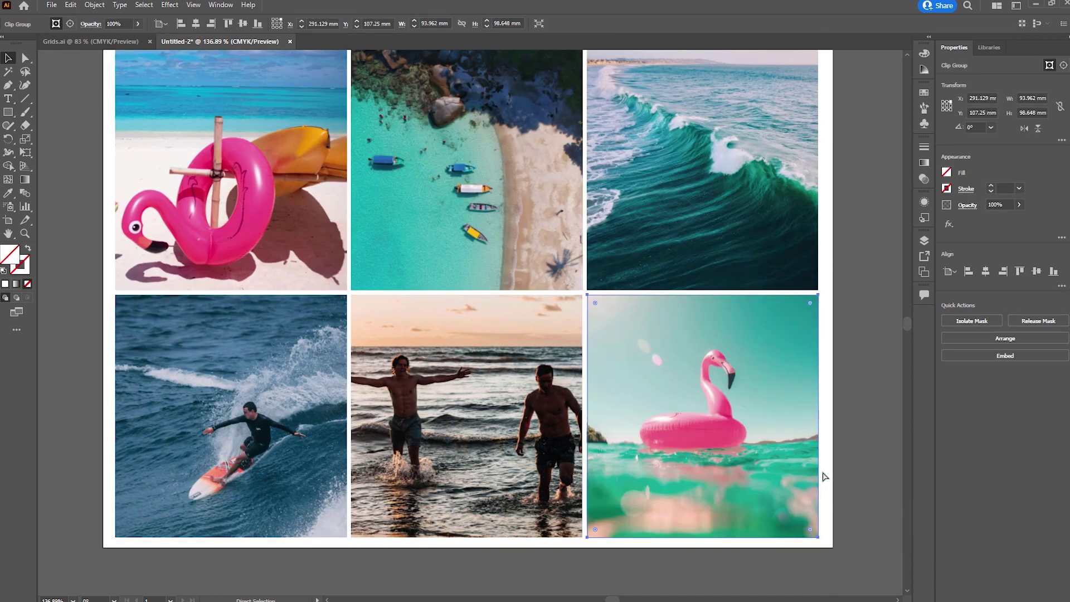